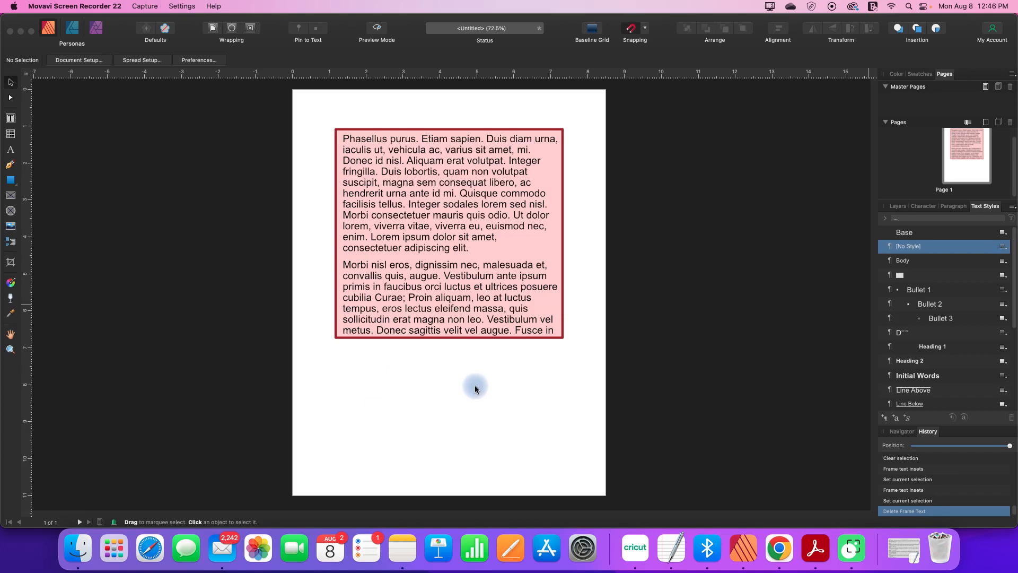
Move the filled text frame up near the page's upper edge and draw a second text frame about 6.14 by 3.6 in below it.
click(456, 242)
drag(456, 242, 454, 213)
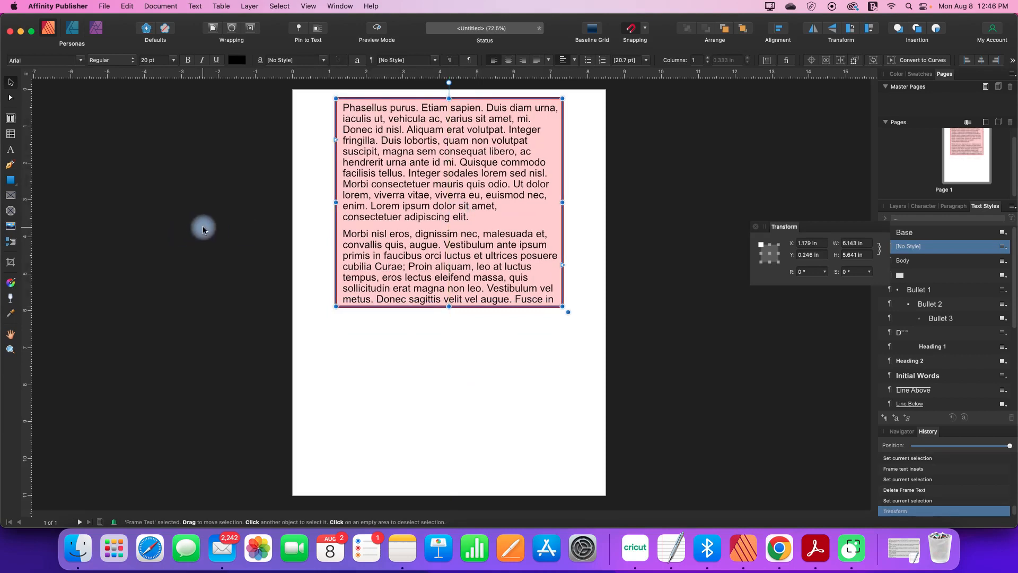
click(10, 119)
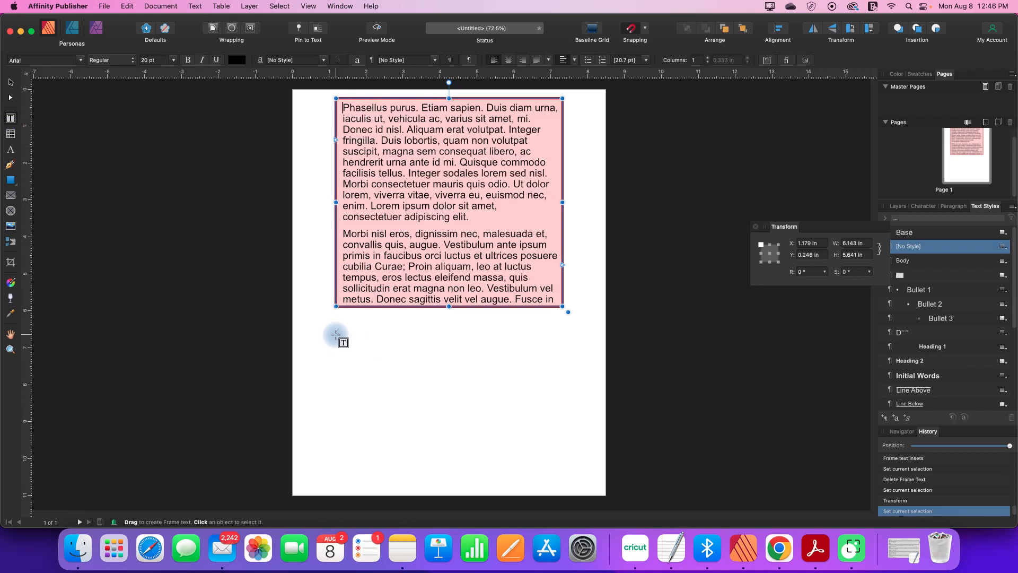
drag(336, 334, 562, 467)
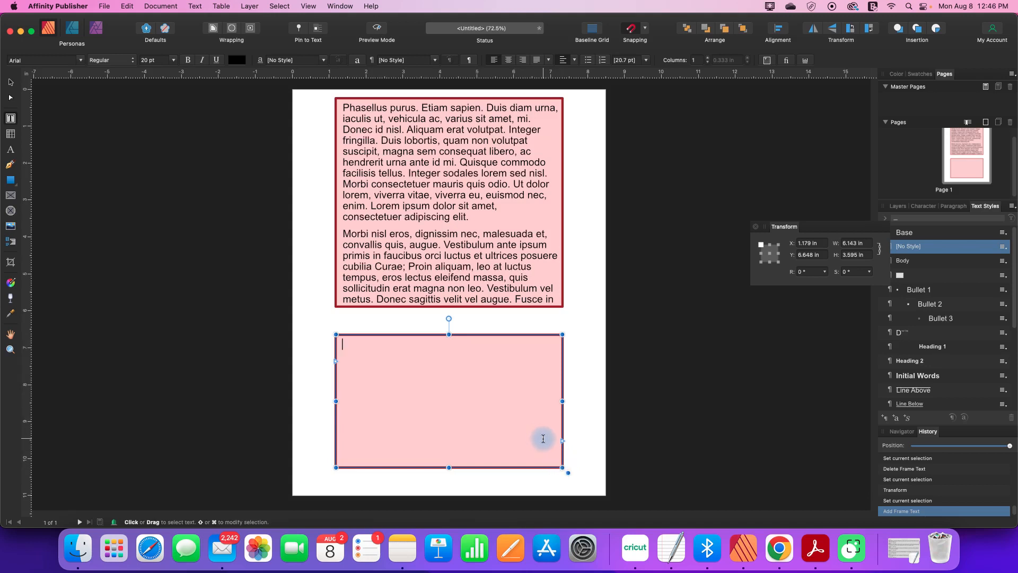
Display the Text Frame studio settings for the upper text frame, undoing any stray frame drawn between the two frames.
click(488, 163)
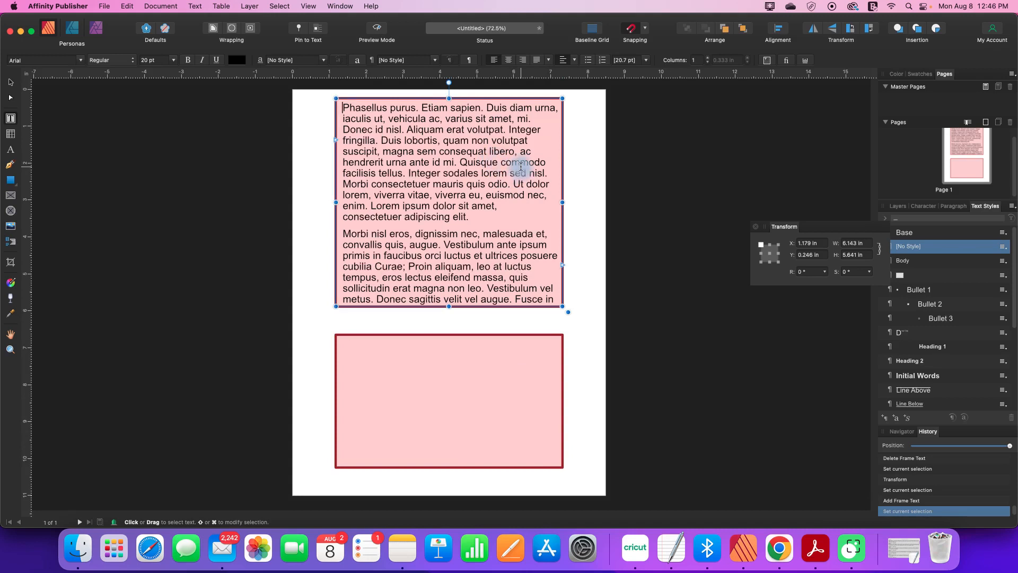
click(195, 6)
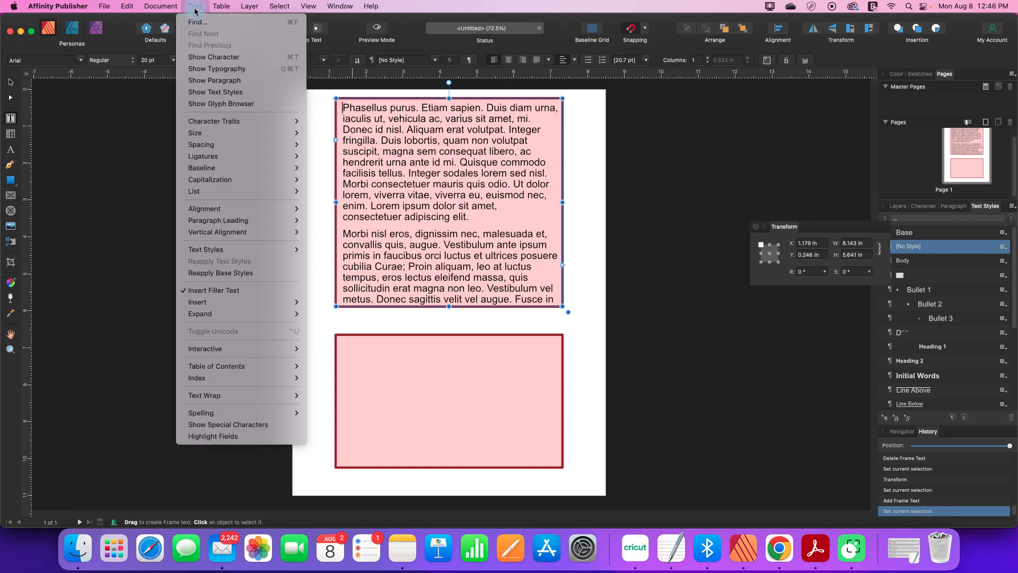
mouse_move(308, 7)
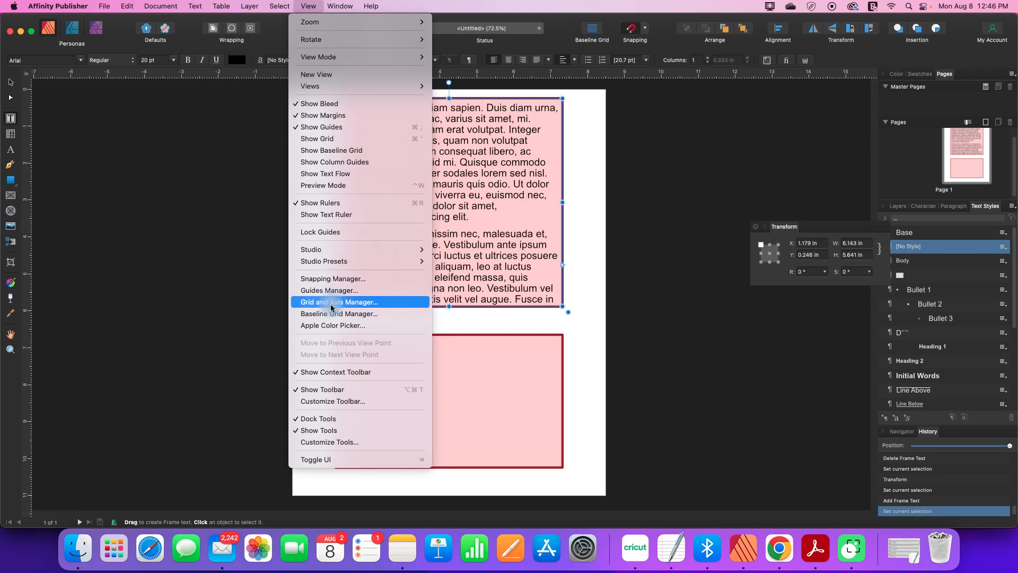
mouse_move(371, 250)
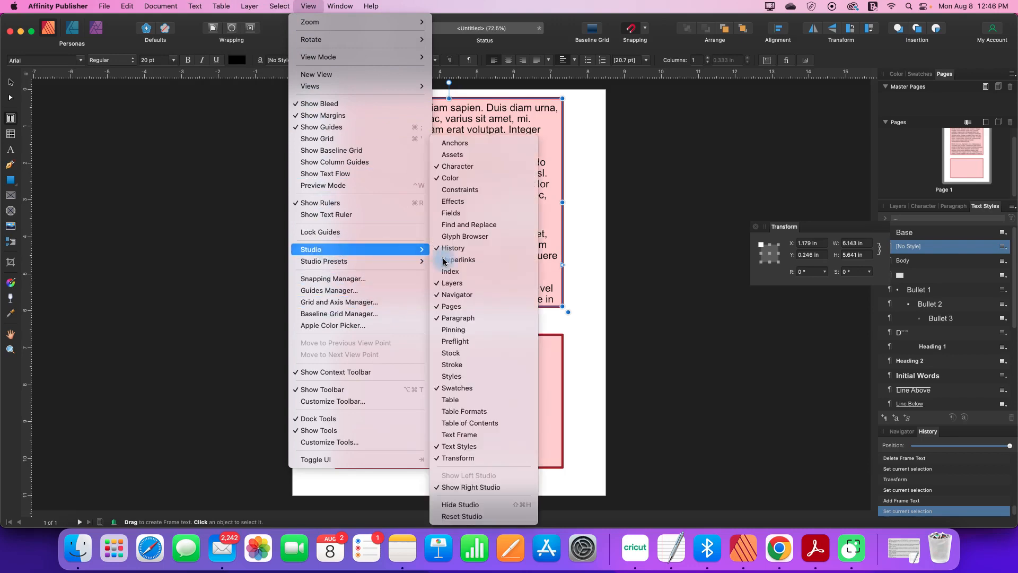
click(457, 436)
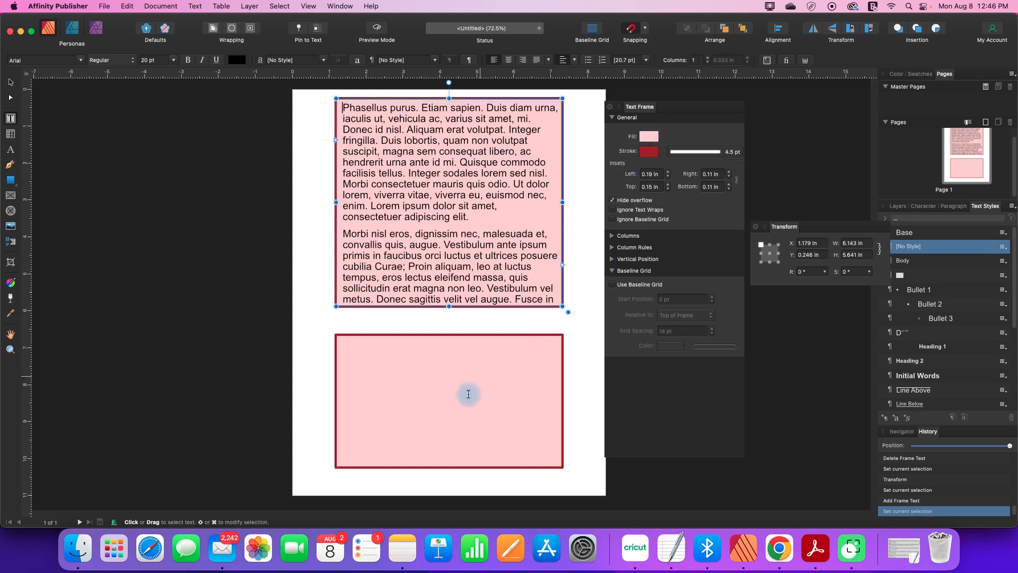
drag(403, 312, 440, 327)
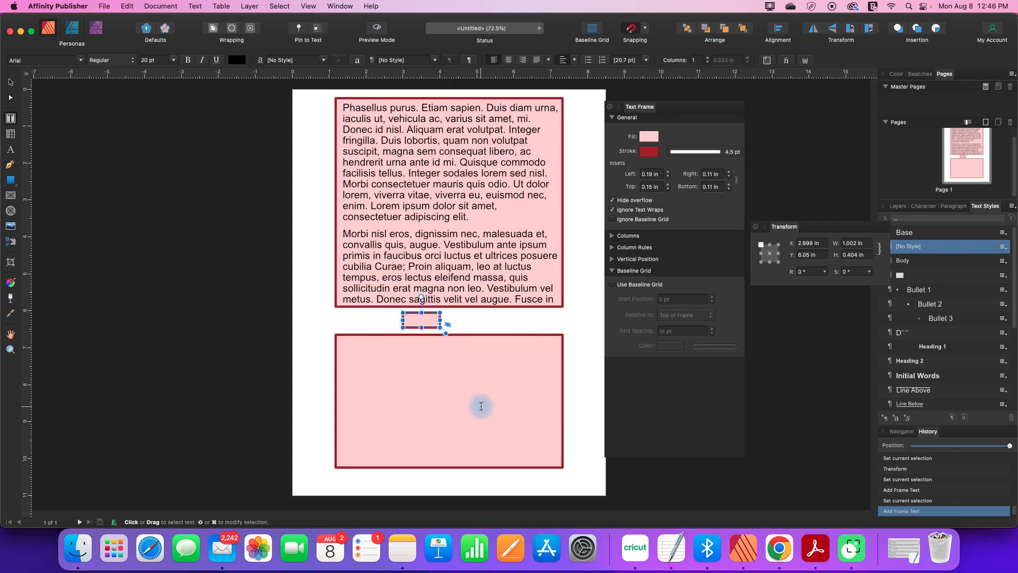
key(super+z)
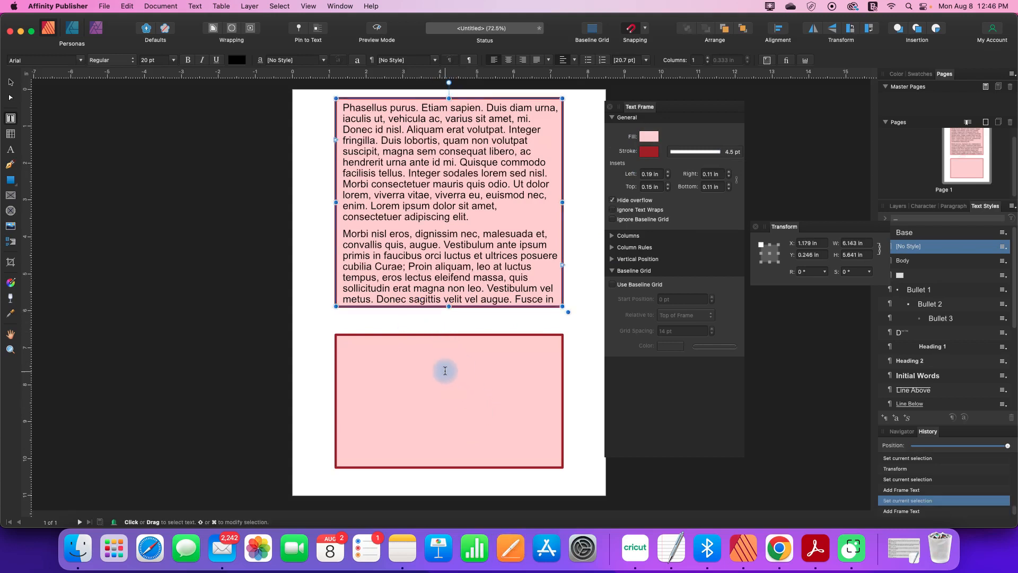
Remove both the fill and the stroke colour from the empty lower text frame.
click(13, 85)
click(391, 352)
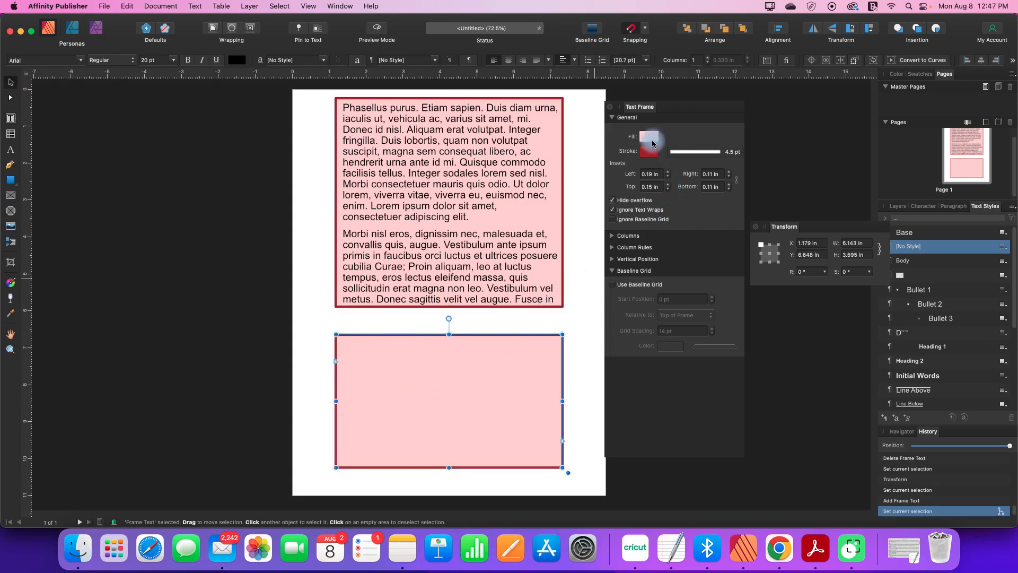
click(649, 137)
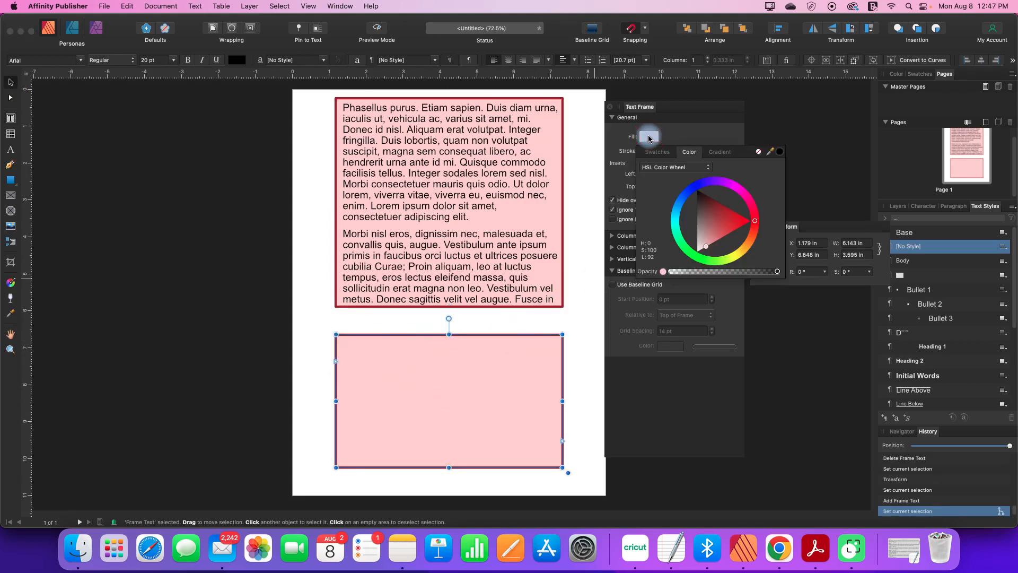
click(758, 154)
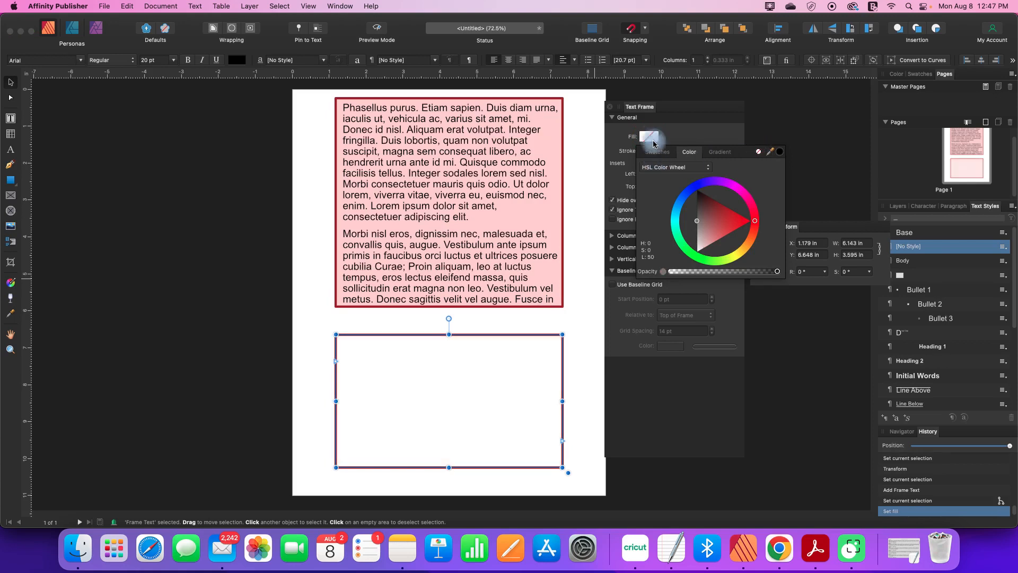
click(649, 151)
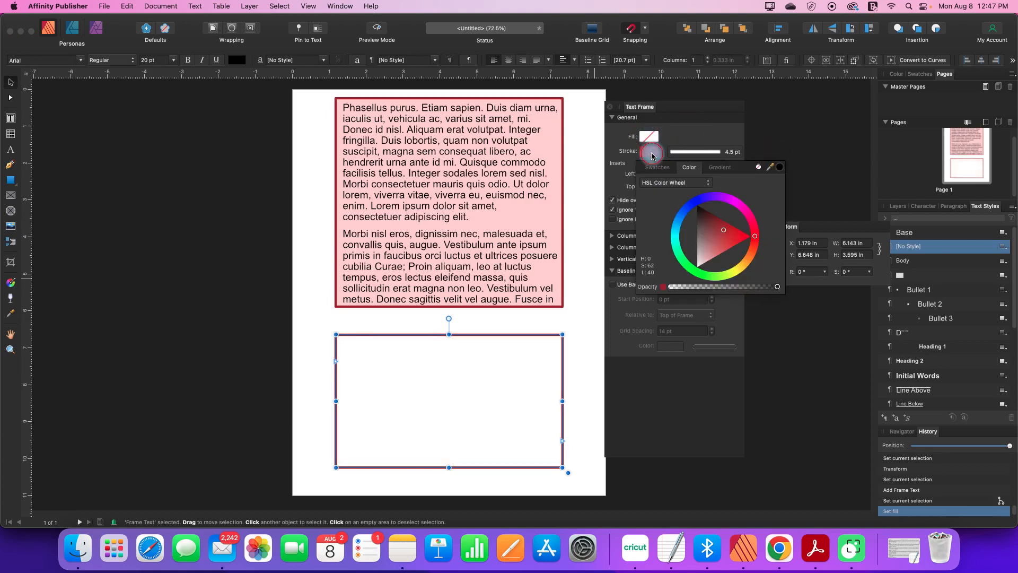
click(758, 167)
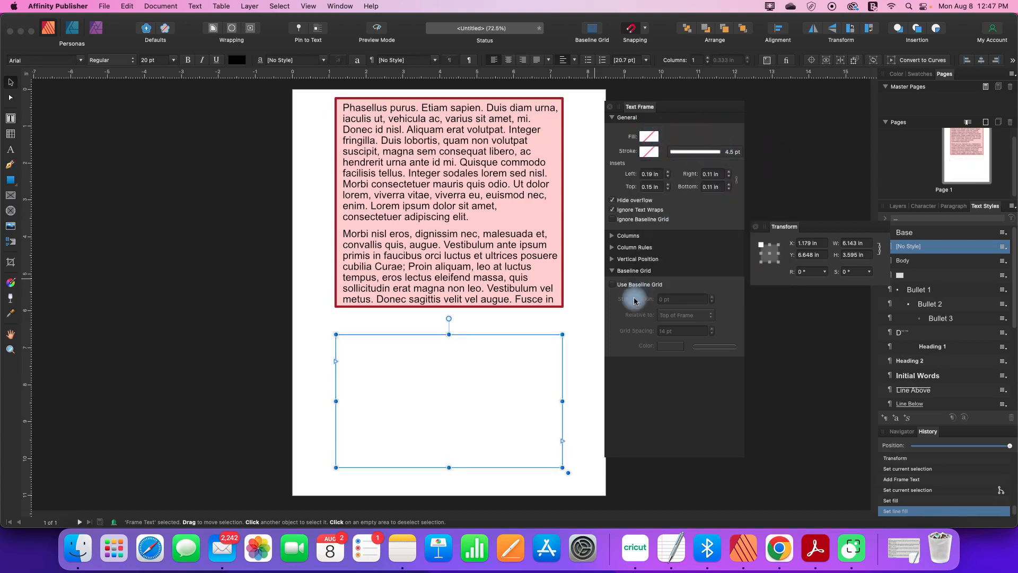
click(593, 315)
click(461, 356)
click(389, 361)
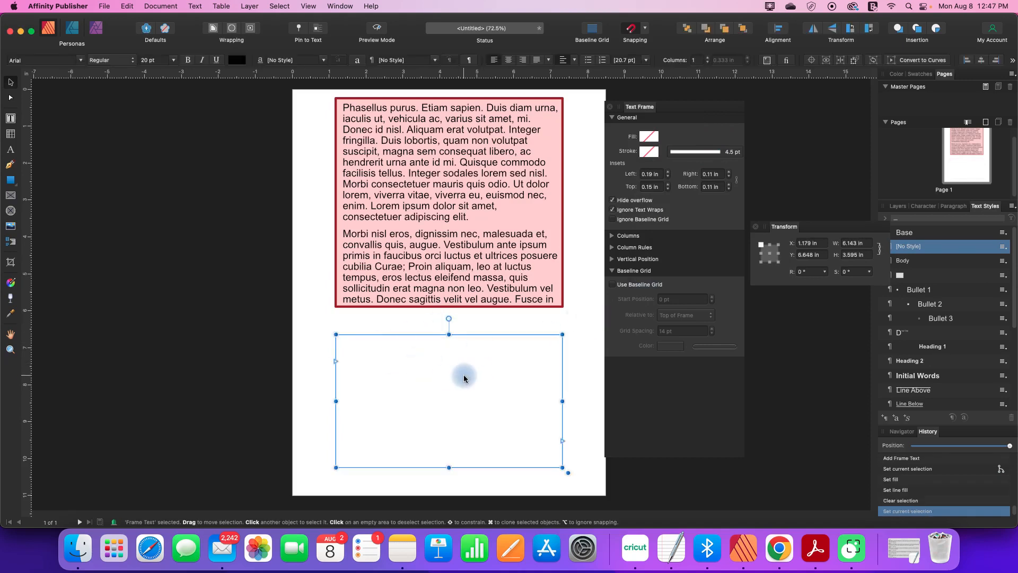
click(589, 318)
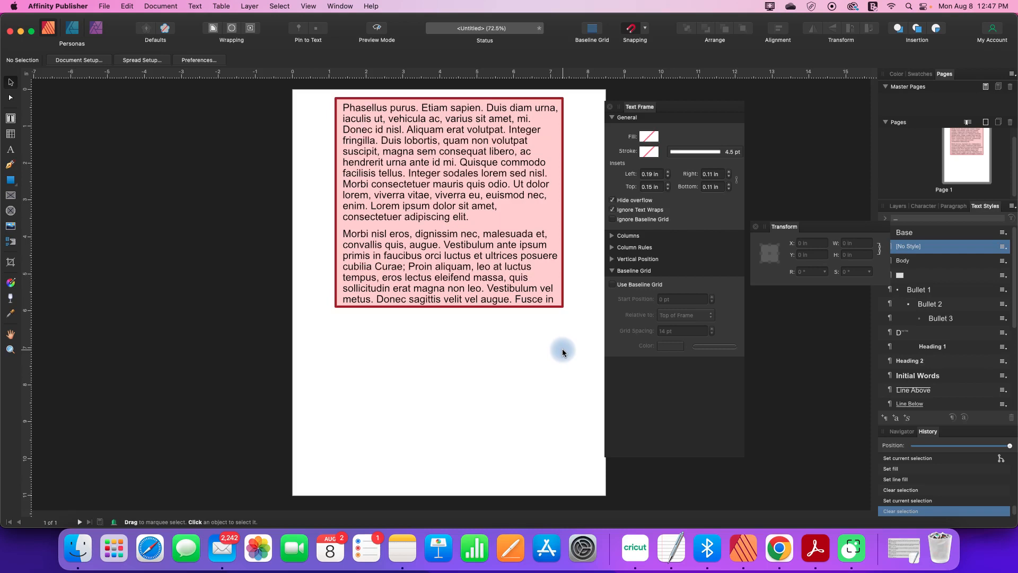
Insert filler text into the lower text frame.
click(496, 337)
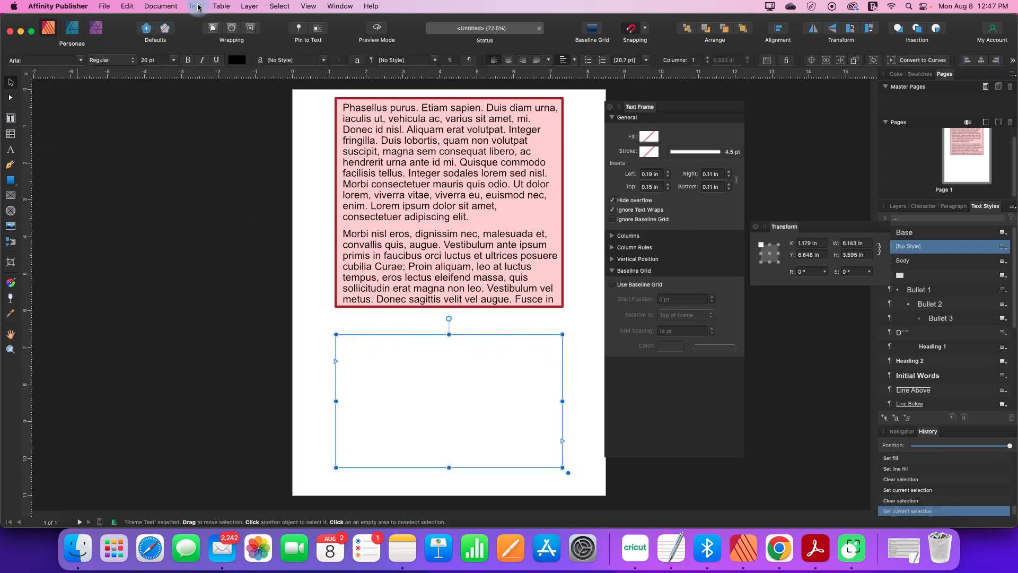
click(196, 6)
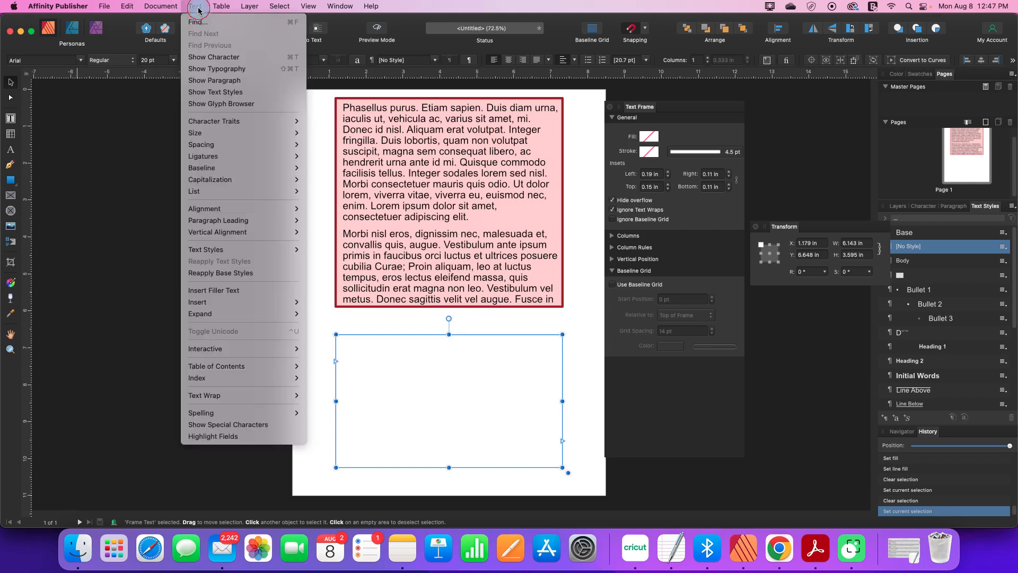
click(209, 289)
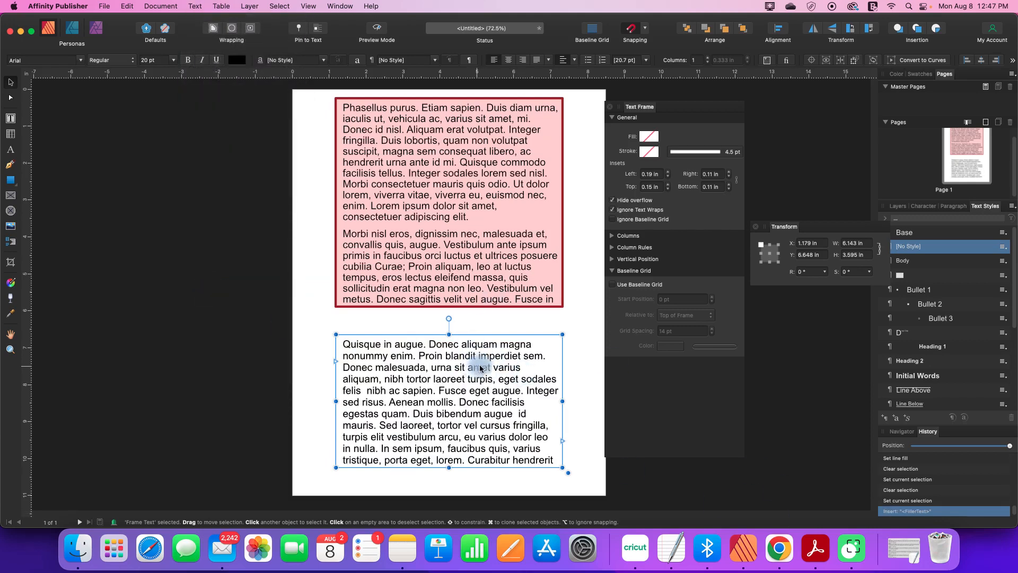
Give the lower text frame a blue stroke with a width of 0.9 pt.
click(649, 151)
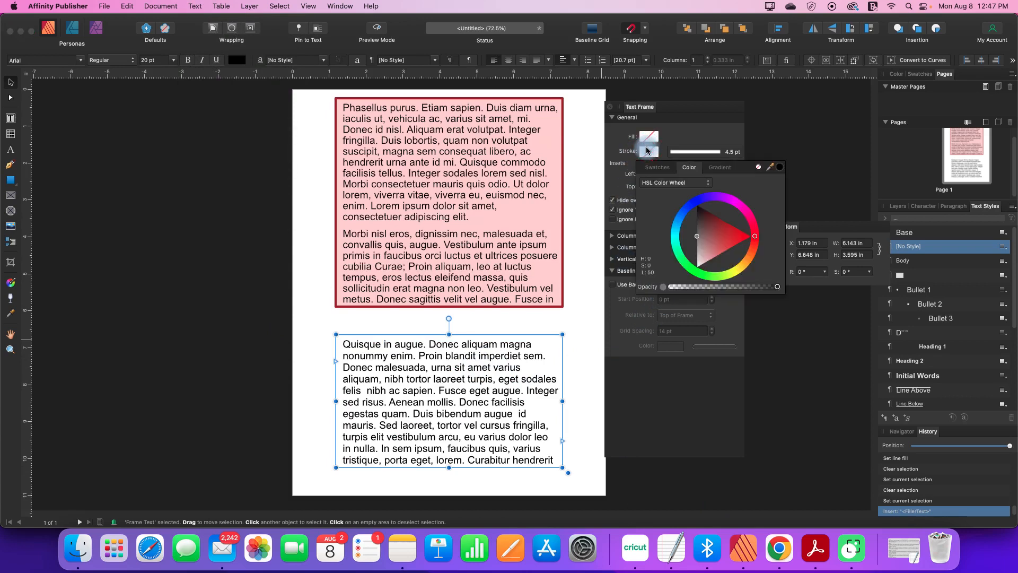
click(703, 199)
click(717, 153)
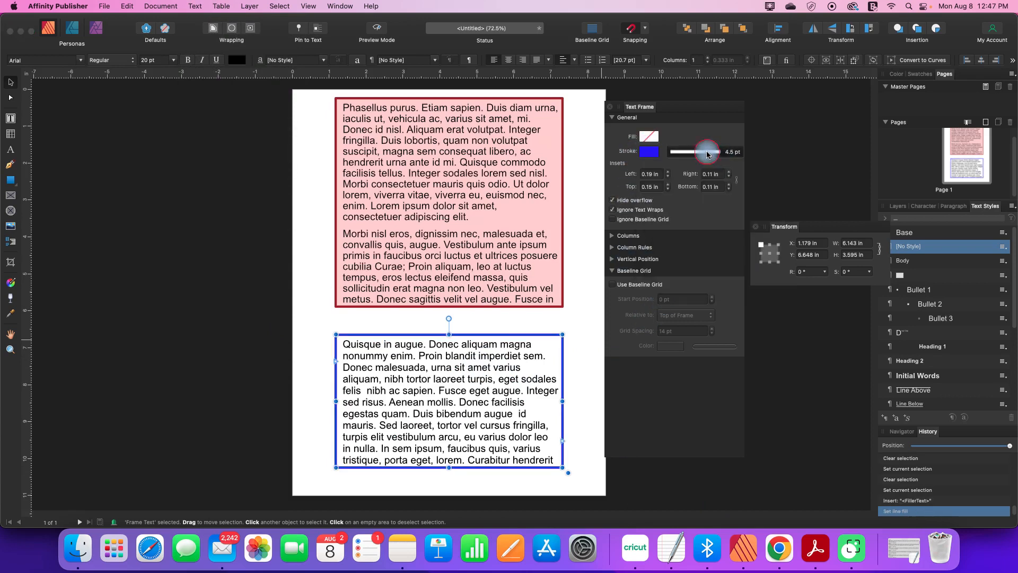
drag(685, 188, 678, 188)
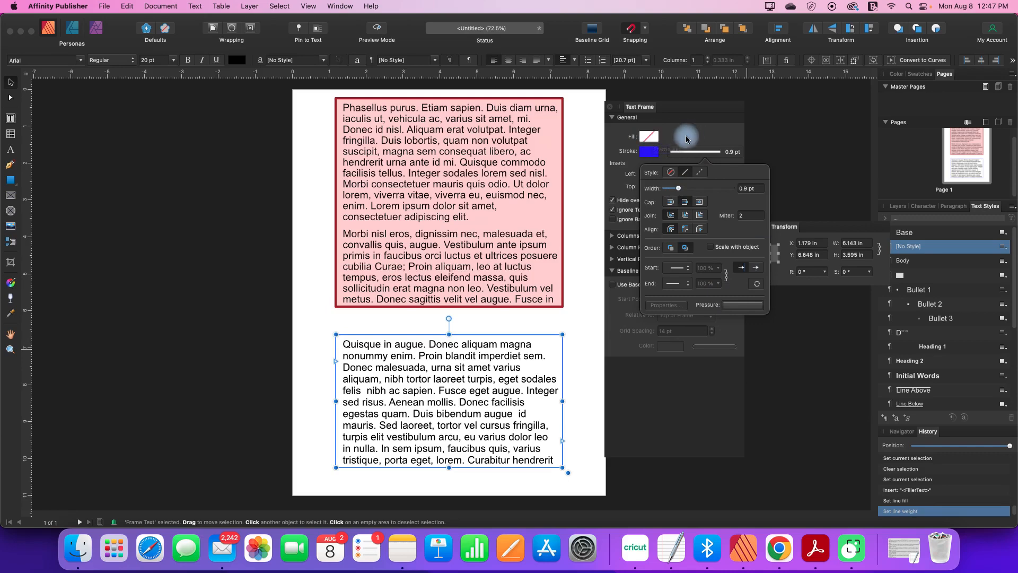
Fill the lower text frame with a pale greyish pink of hue 0, saturation 17 and lightness 86.
click(651, 140)
click(718, 207)
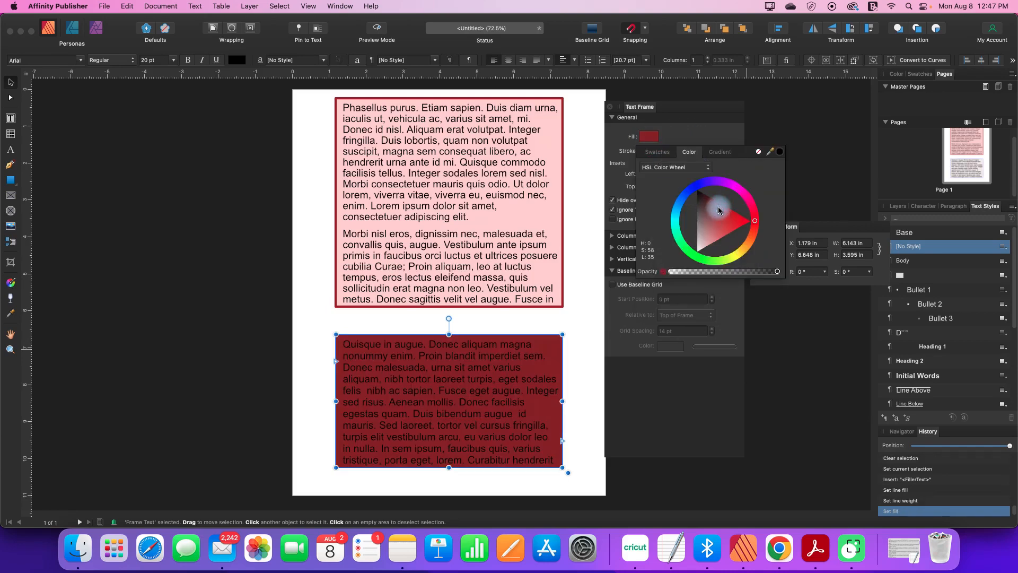
mouse_move(718, 210)
mouse_down()
mouse_move(705, 196)
mouse_move(699, 243)
mouse_up()
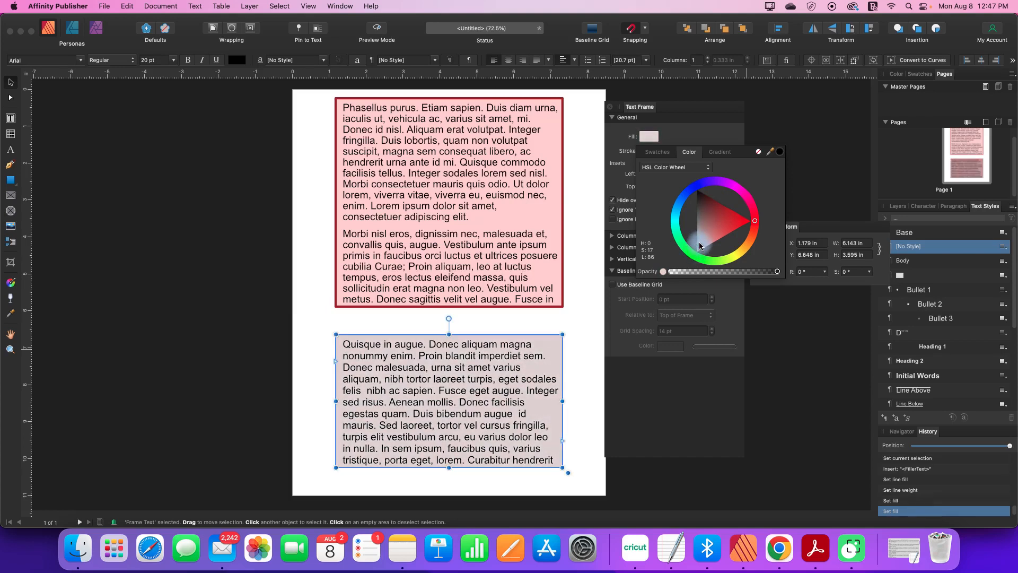
click(718, 134)
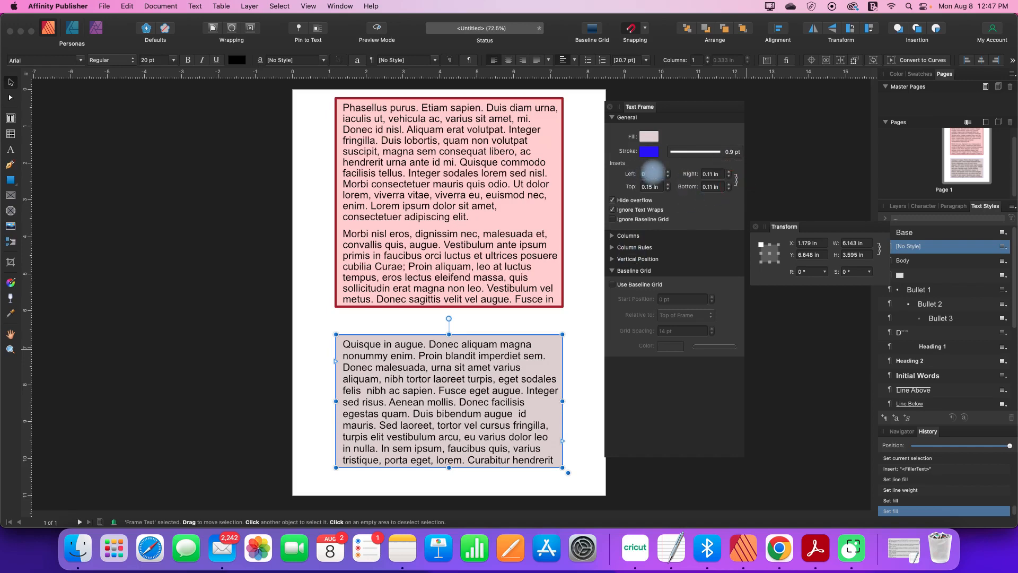
Set all four linked insets of the lower text frame to 0 in.
click(652, 172)
text(0)
key(Return)
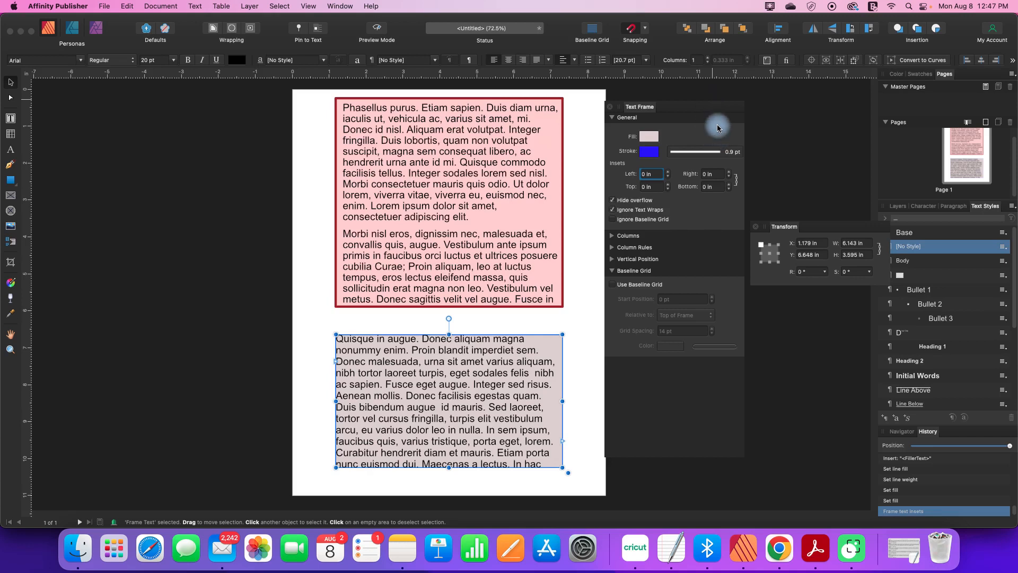
Set the lower text frame's blue stroke width to 8 pt and deselect the frame.
click(650, 152)
click(688, 153)
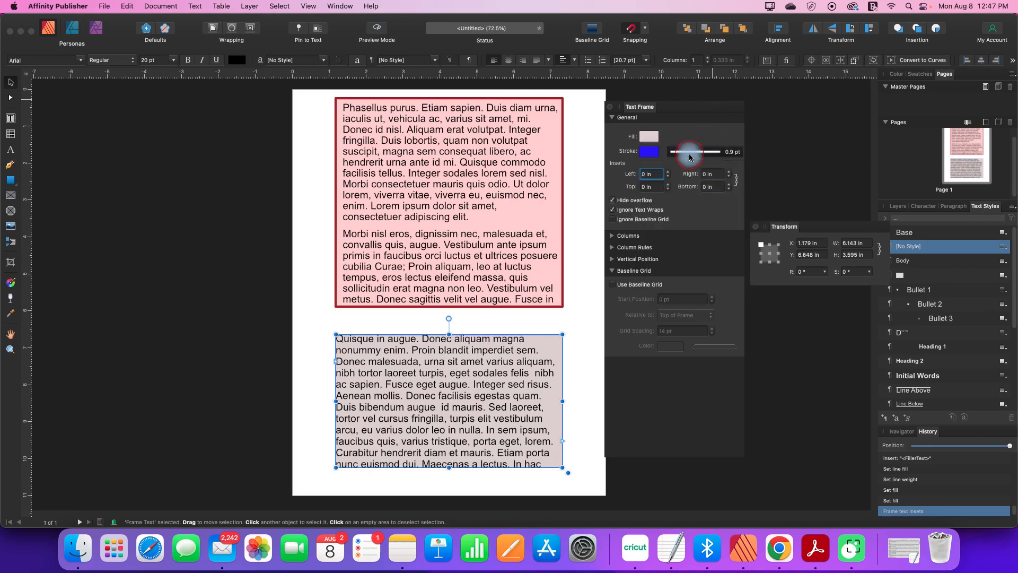
drag(679, 189, 692, 189)
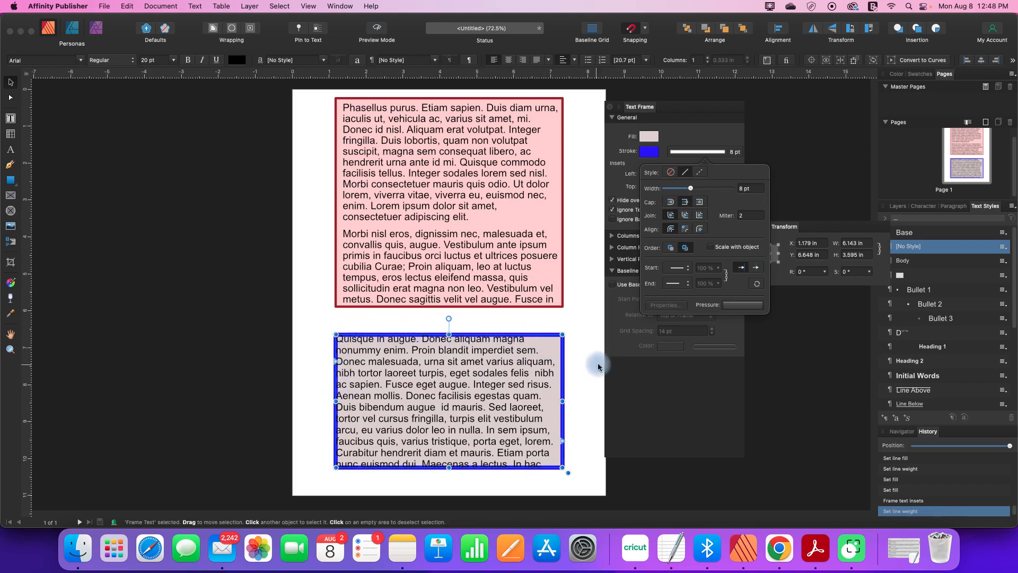
click(581, 360)
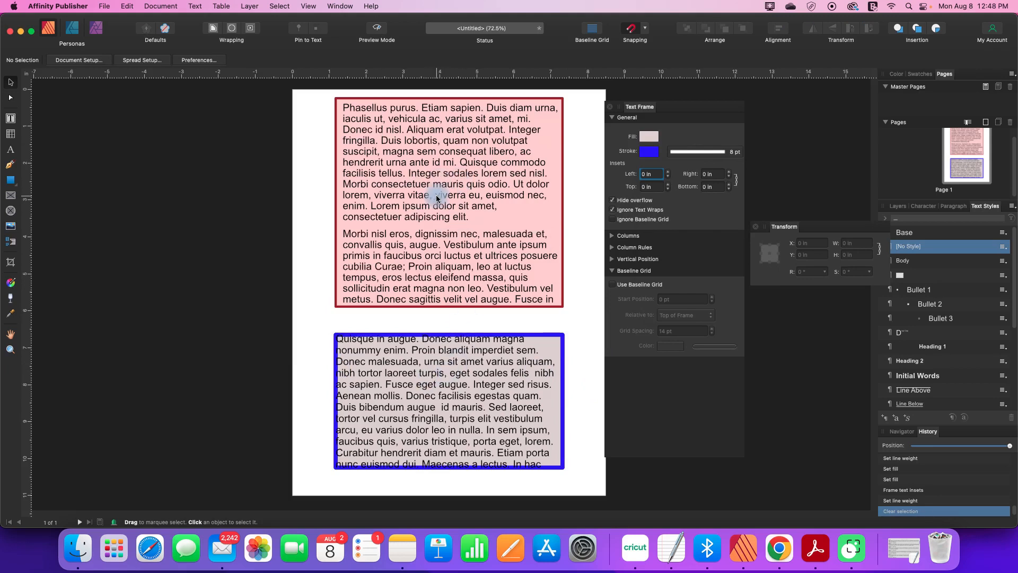
Set the vertical alignment of the lower frame's text to Top Align.
click(415, 374)
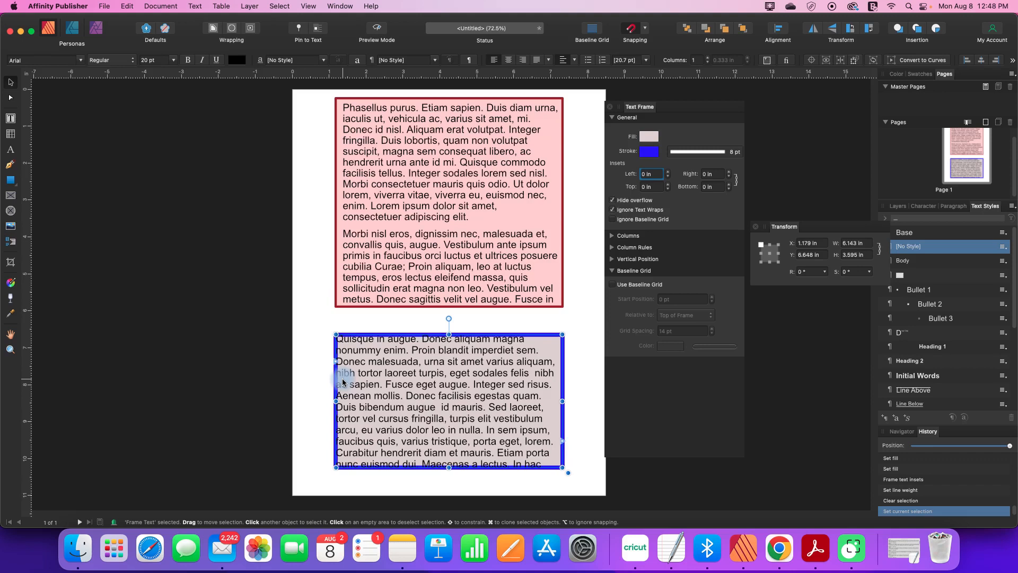
click(652, 179)
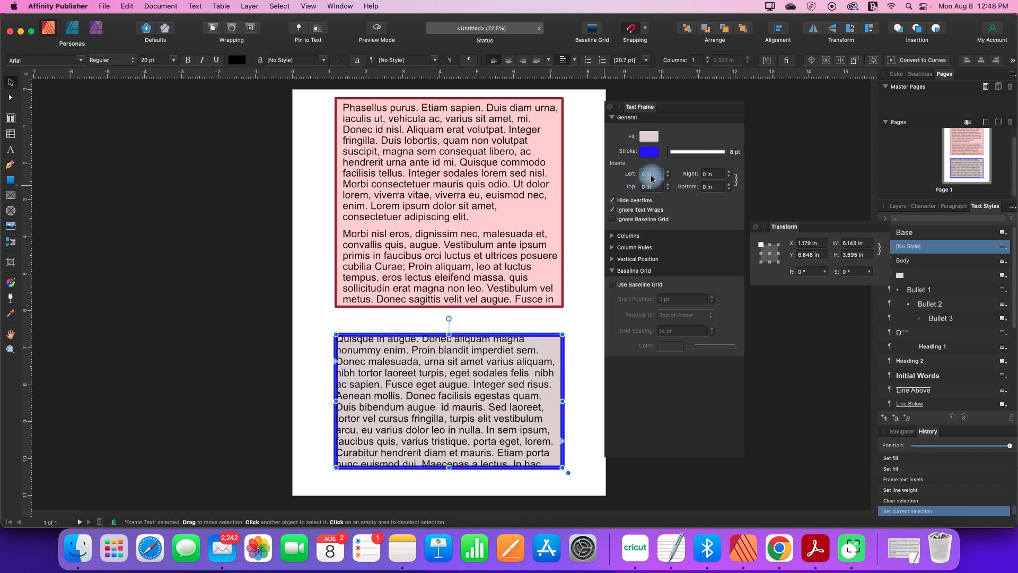
click(340, 342)
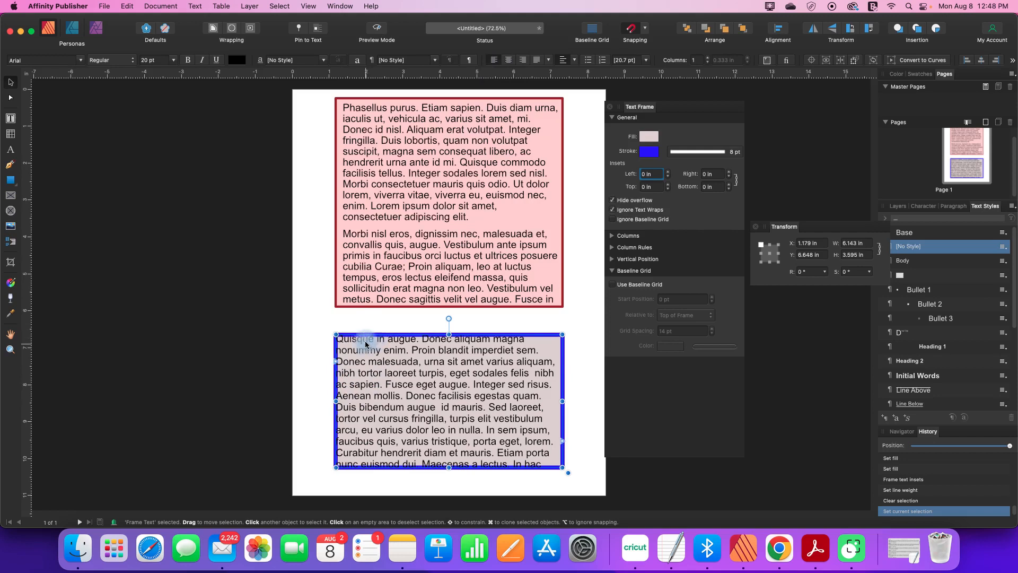
click(567, 60)
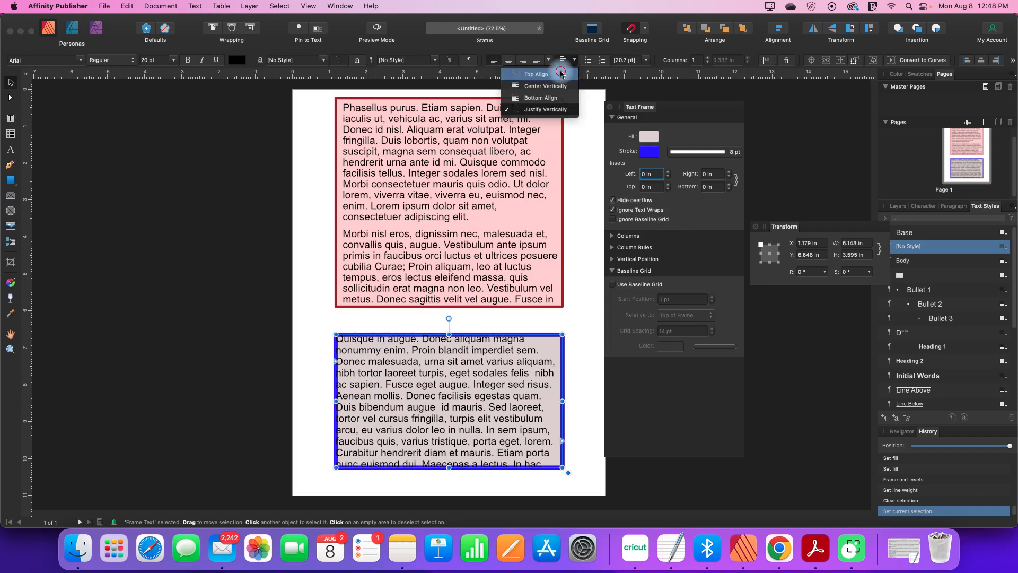
click(561, 74)
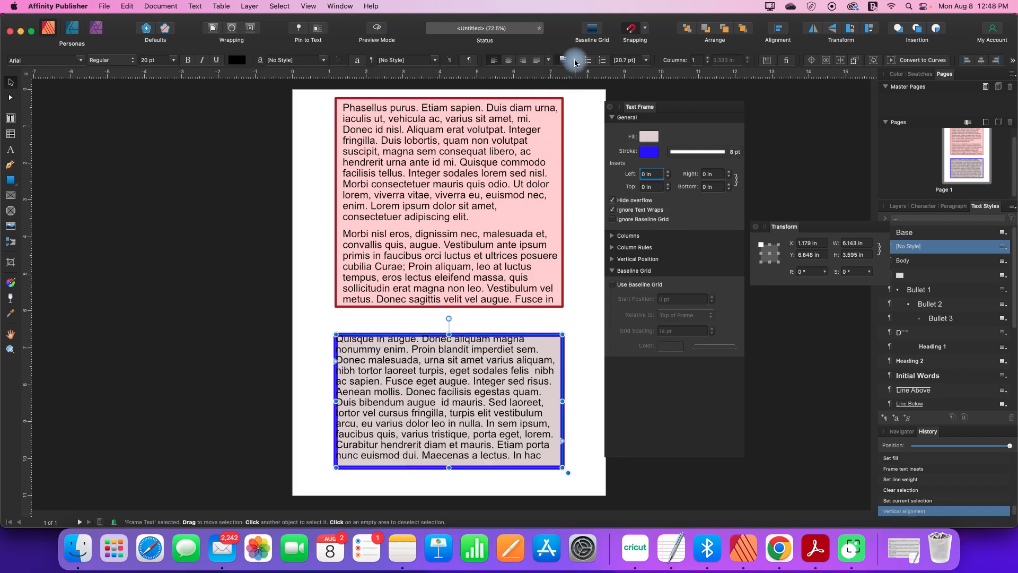
click(574, 61)
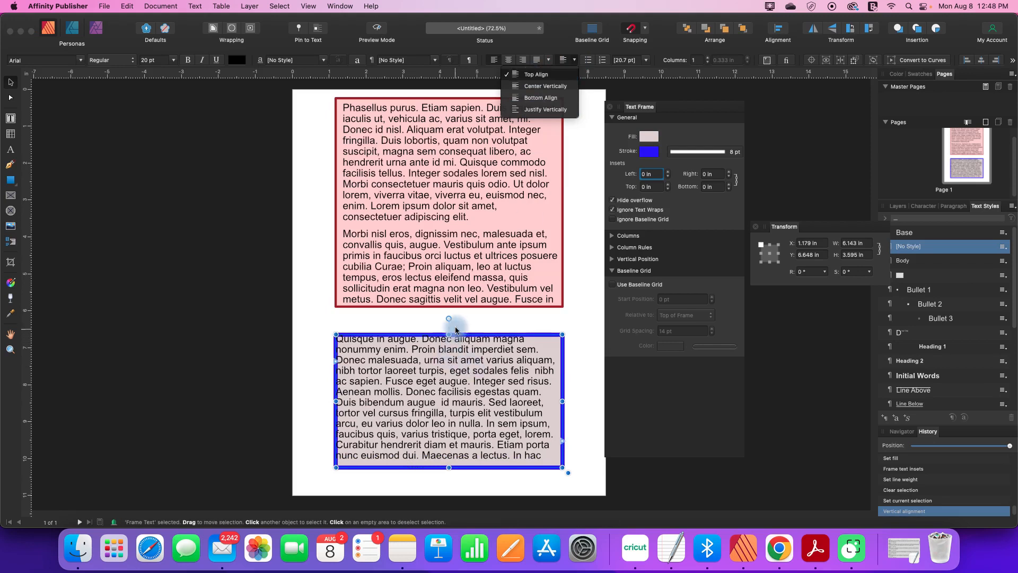
click(738, 185)
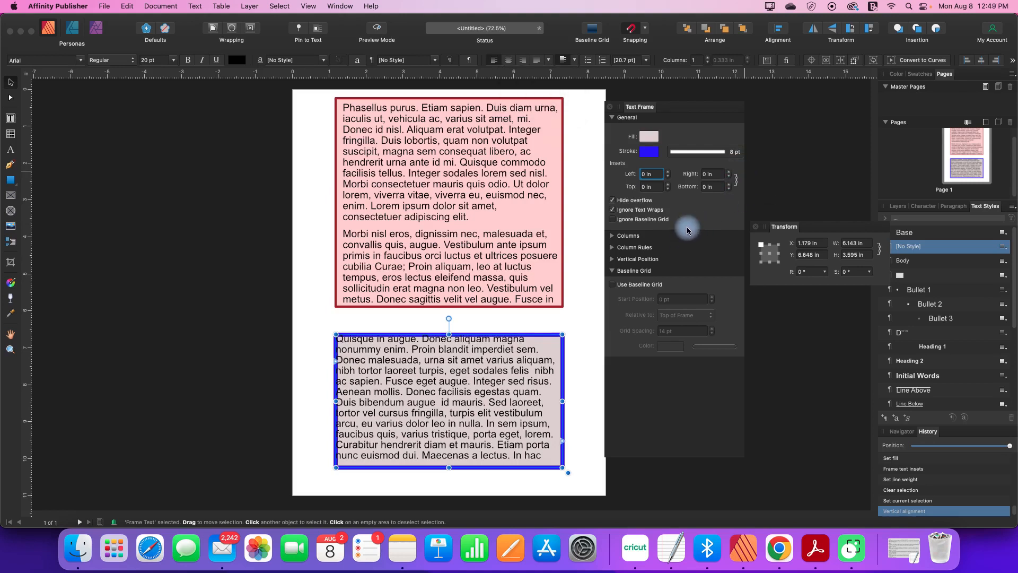
Increase all four linked insets of the lower text frame to 0.27 in.
click(668, 173)
click(668, 174)
click(669, 174)
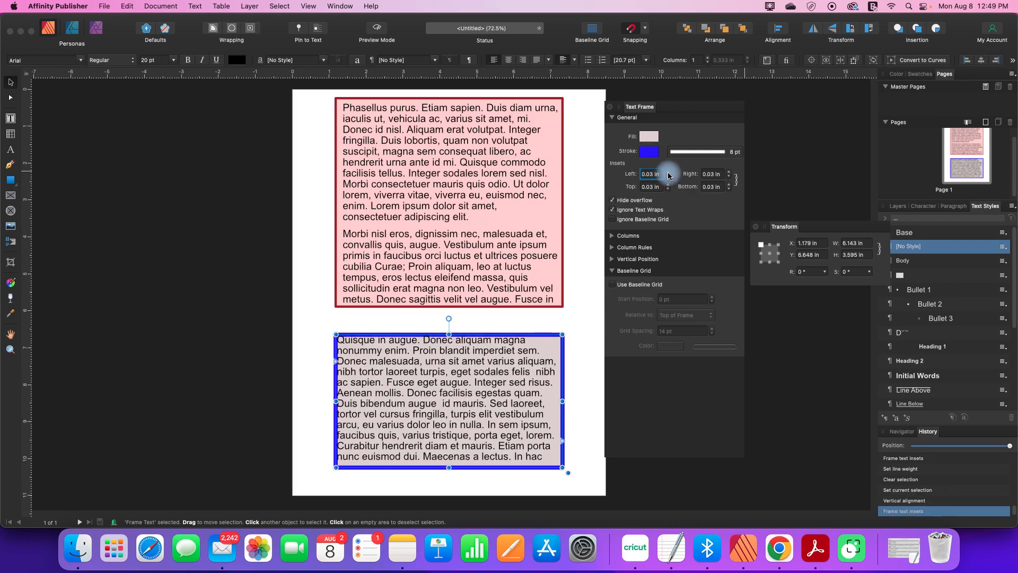
click(668, 174)
click(669, 173)
click(668, 174)
click(668, 173)
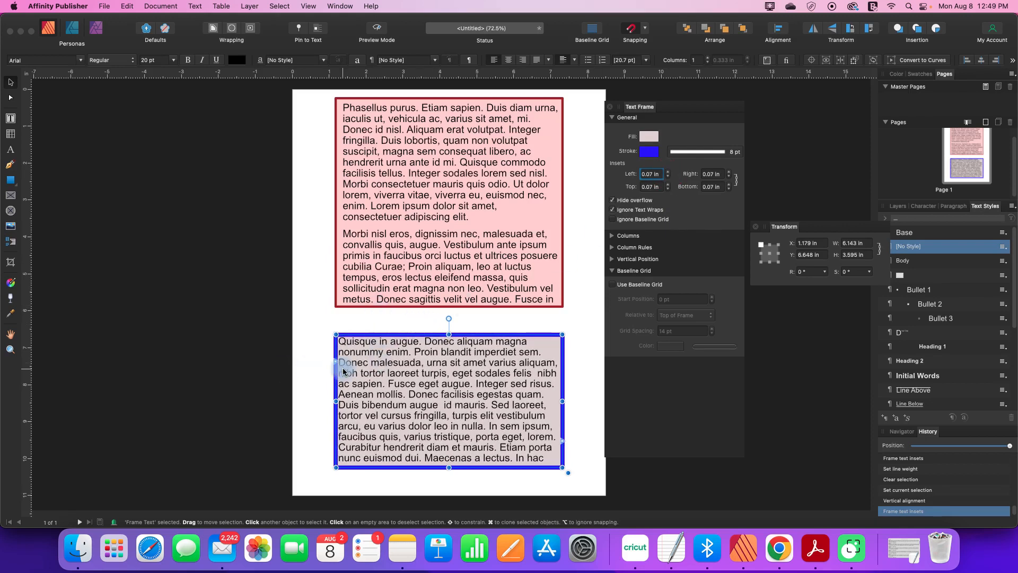
click(668, 173)
click(669, 173)
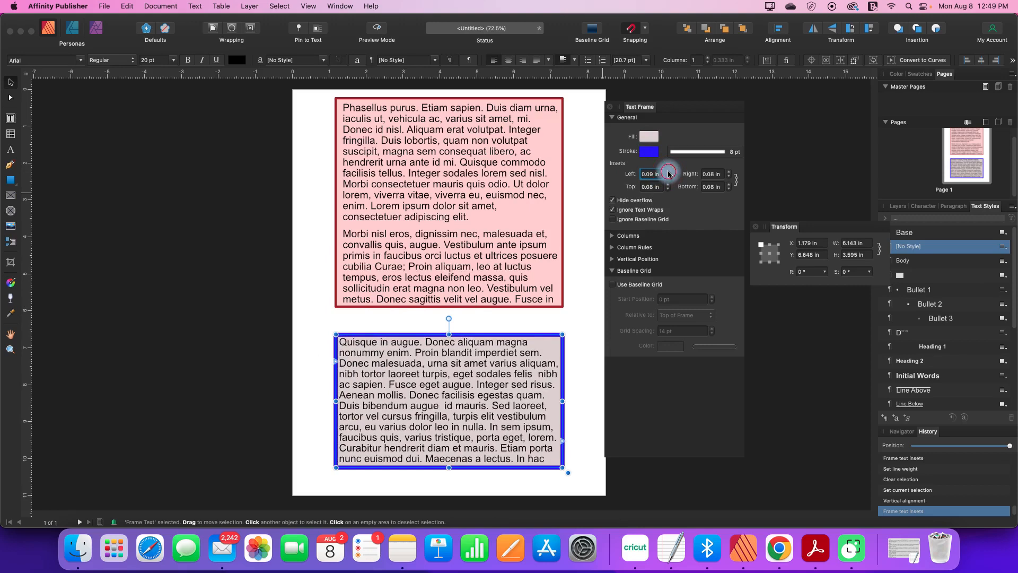
click(668, 173)
click(668, 173)
click(668, 173)
click(668, 172)
click(668, 173)
click(668, 173)
click(668, 172)
click(668, 173)
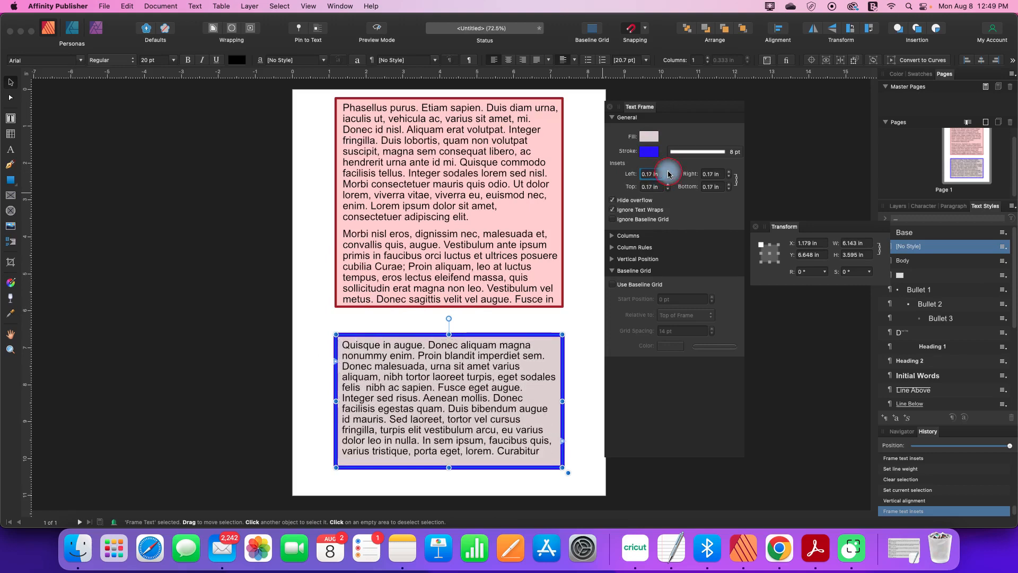
click(668, 173)
click(668, 172)
click(668, 173)
click(668, 172)
click(668, 173)
click(668, 173)
click(668, 172)
click(668, 173)
click(668, 172)
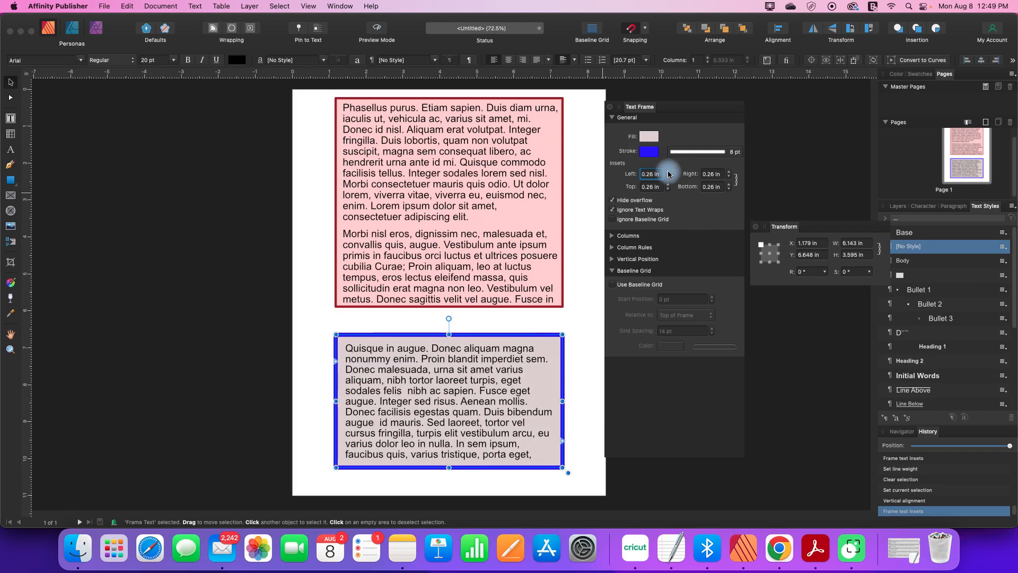
click(668, 172)
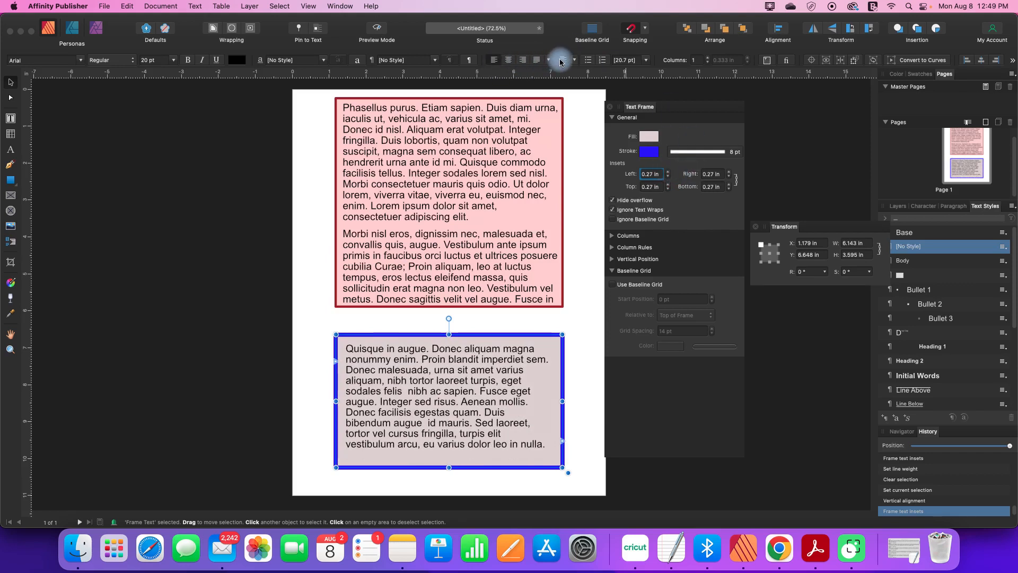
Reset the lower text frame's linked insets to 0 in on every side.
click(736, 181)
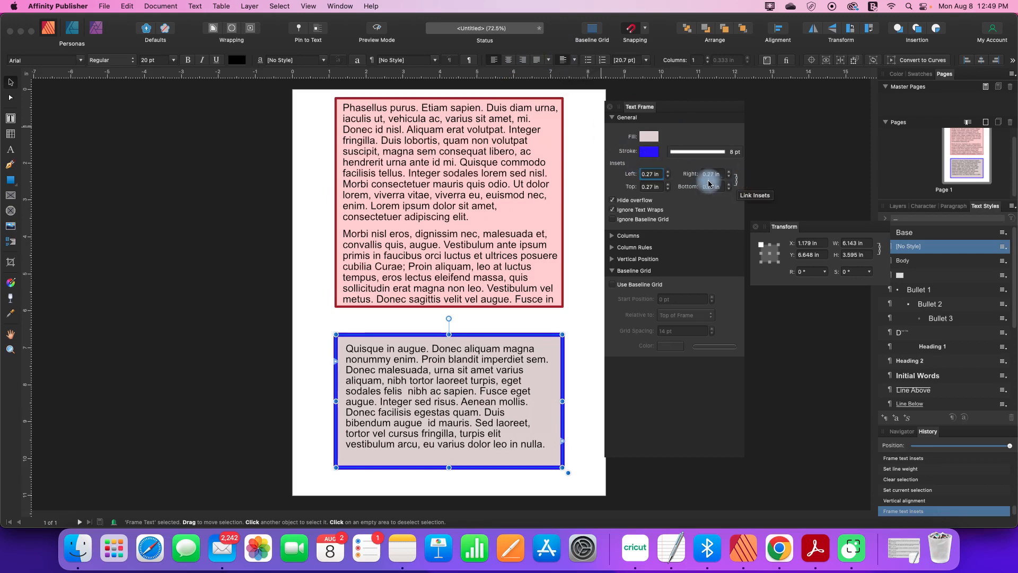
click(652, 177)
text(0)
key(Return)
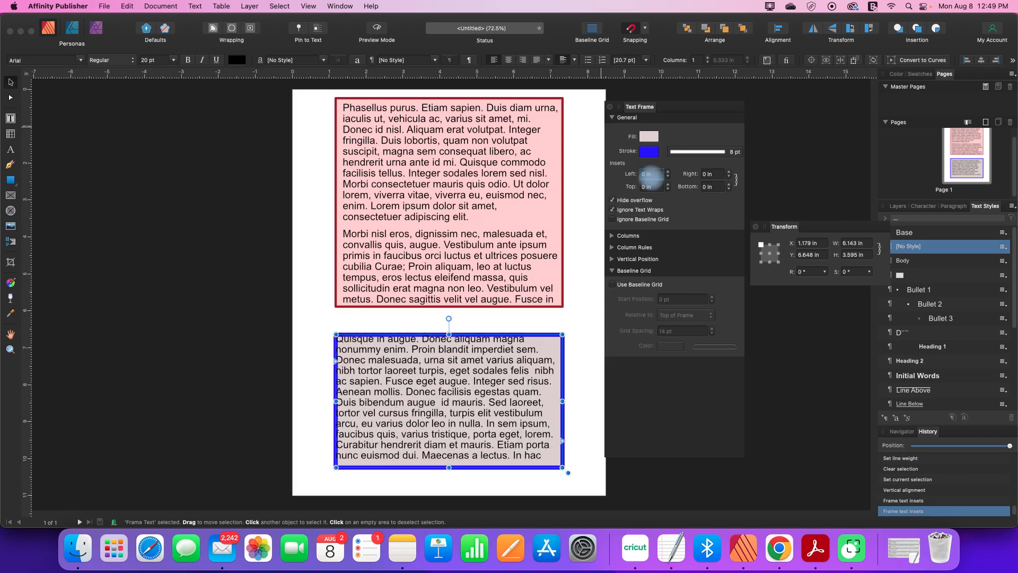
Unlink the lower text frame's insets and set only the left inset to 0.08 in.
click(736, 186)
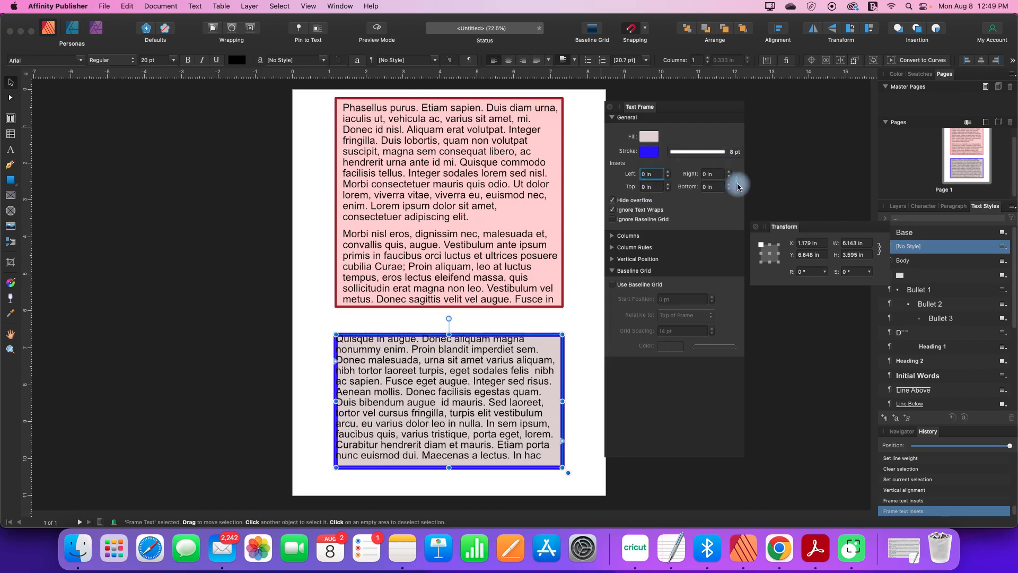
click(667, 179)
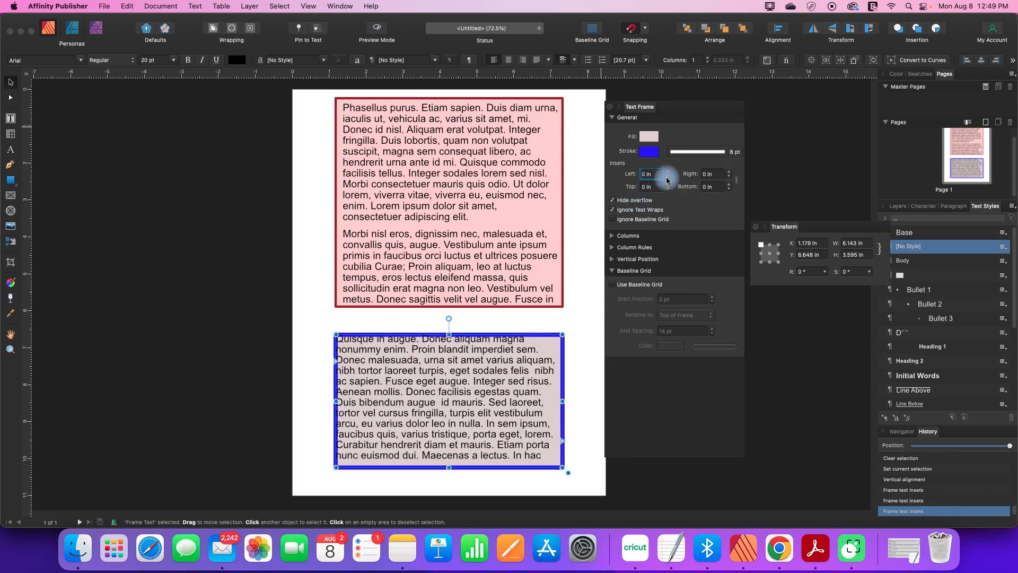
click(668, 175)
click(670, 172)
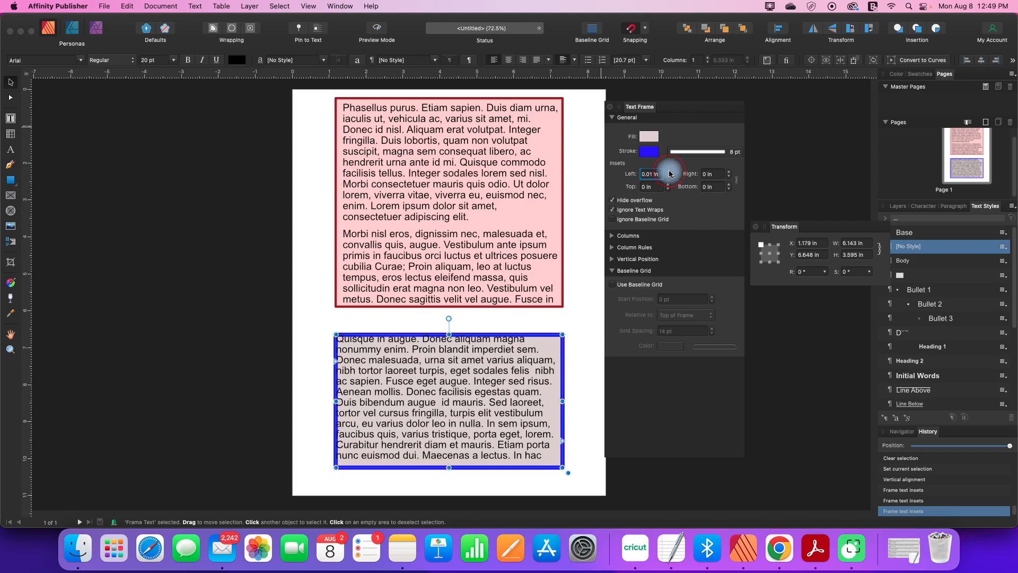
click(669, 171)
click(669, 171)
click(670, 172)
click(669, 171)
click(669, 171)
click(669, 171)
click(669, 171)
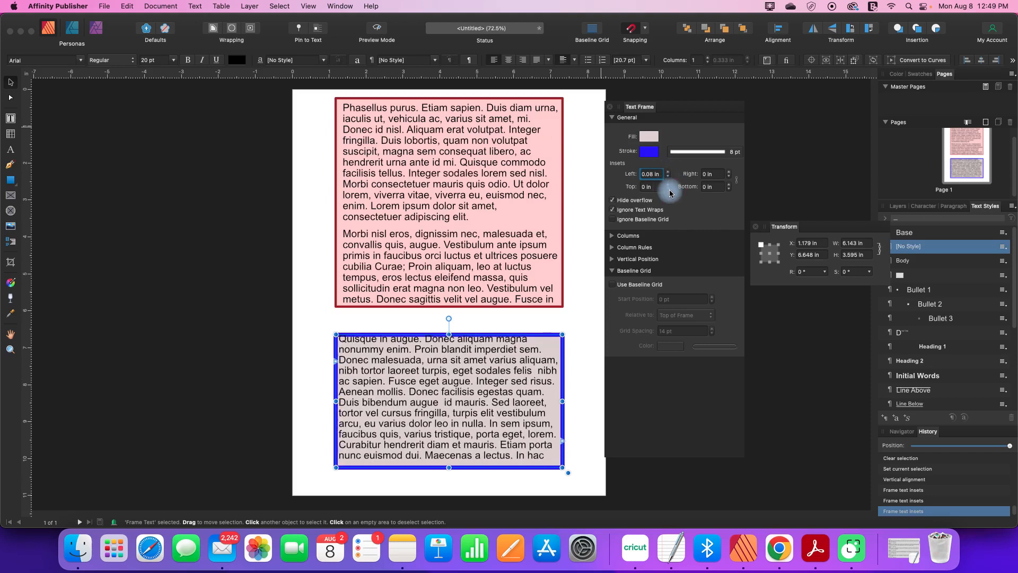
Set the top inset of the lower text frame to 0.08 in.
click(670, 184)
click(669, 185)
click(669, 184)
click(669, 184)
click(669, 184)
click(670, 185)
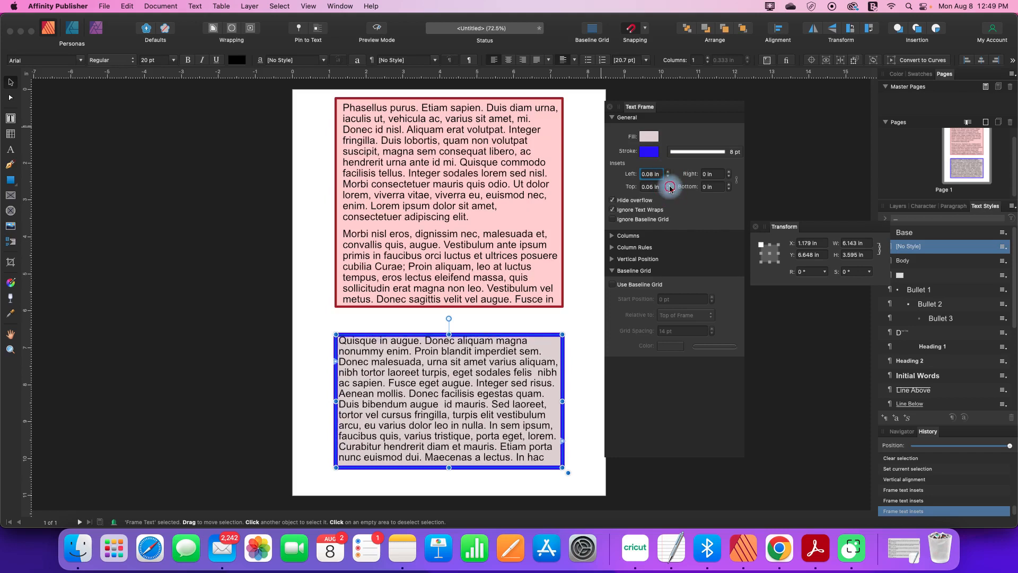
click(669, 184)
click(669, 185)
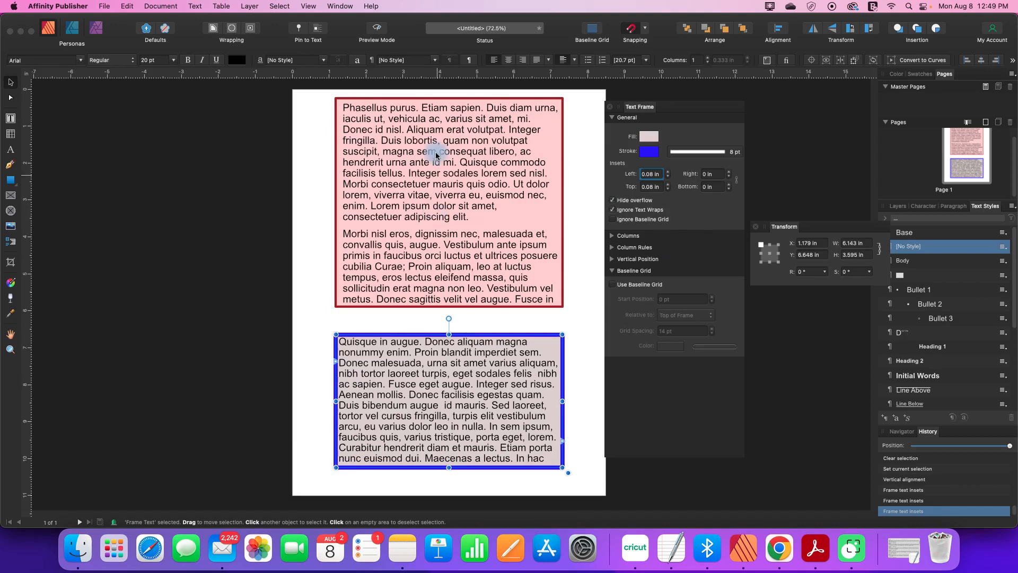
Check the list of available studio panels for the Text Frame entry, leaving the panel selection as it is.
click(308, 7)
mouse_move(339, 249)
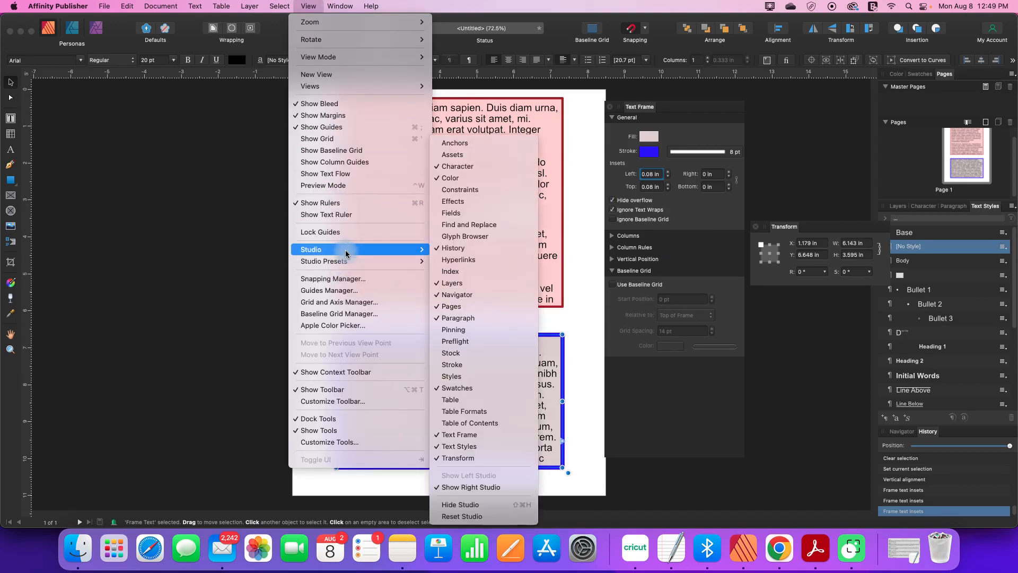
click(589, 321)
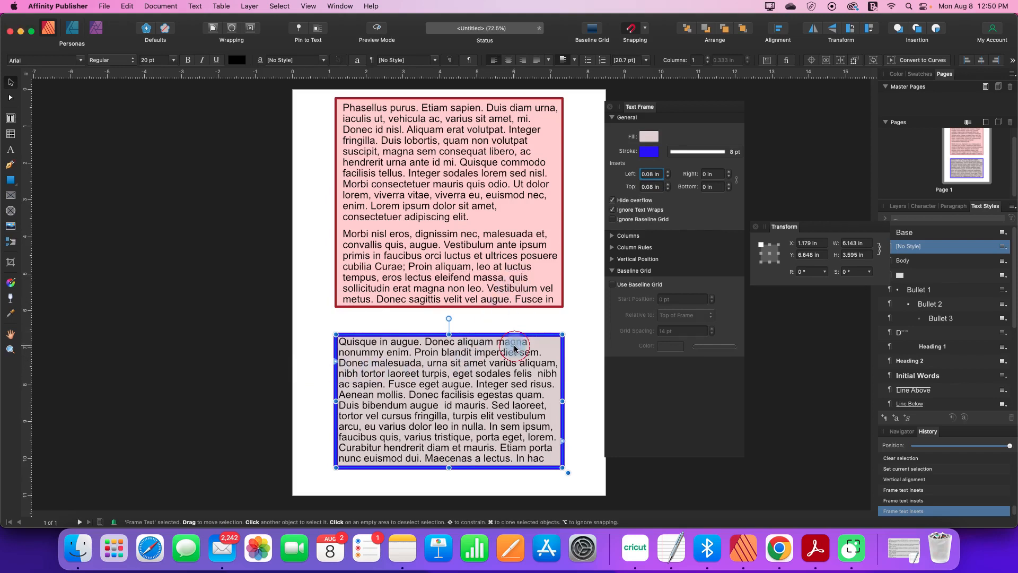
Remove both the stroke colour and the fill from the lower text frame and deselect it.
click(649, 151)
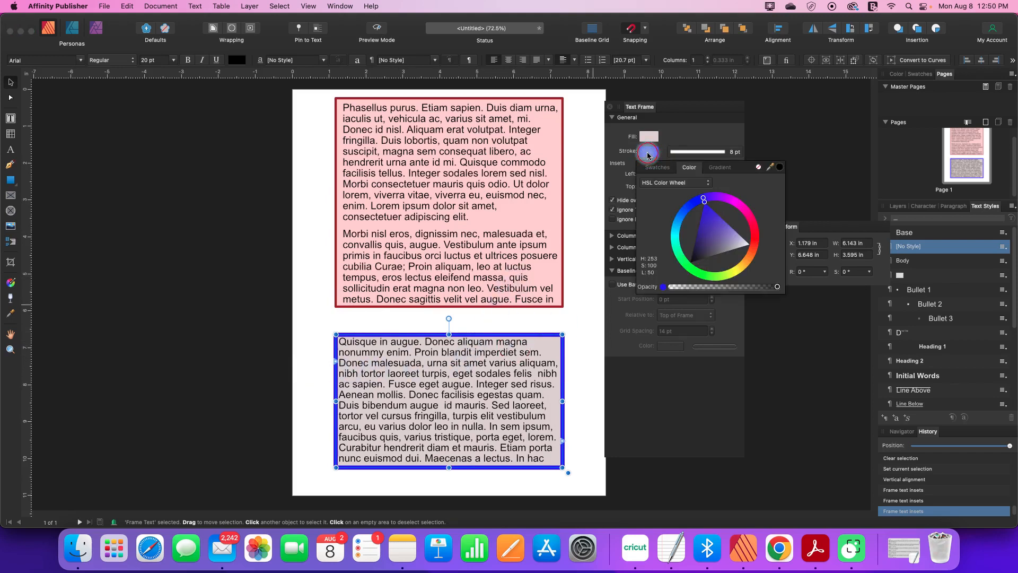
click(759, 169)
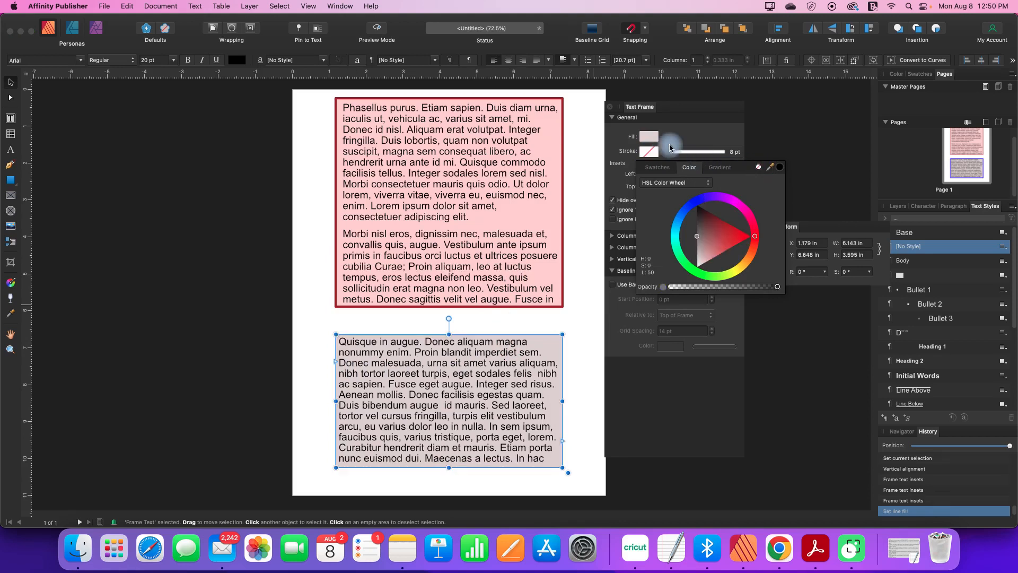
click(649, 137)
click(760, 154)
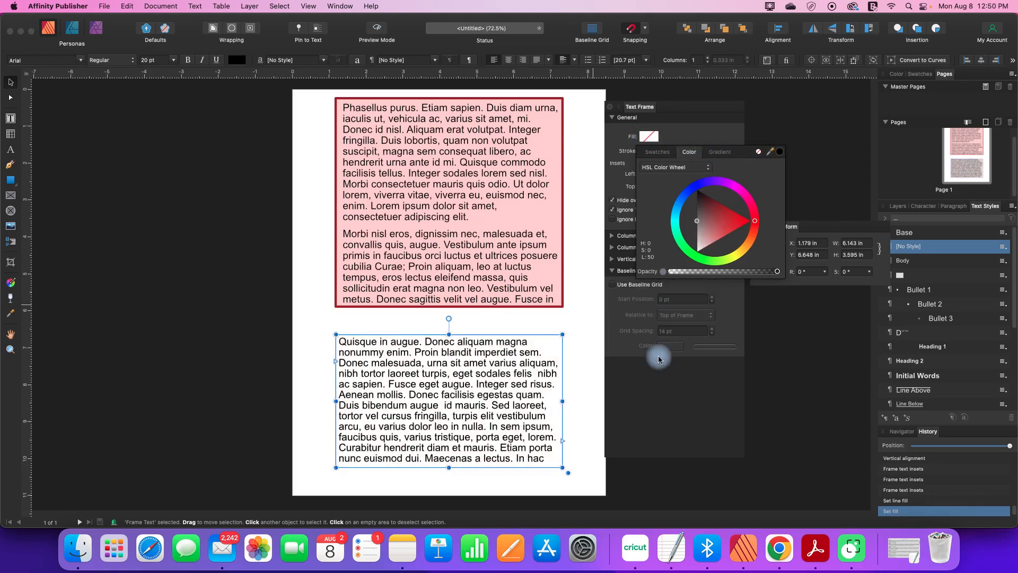
click(605, 390)
click(578, 400)
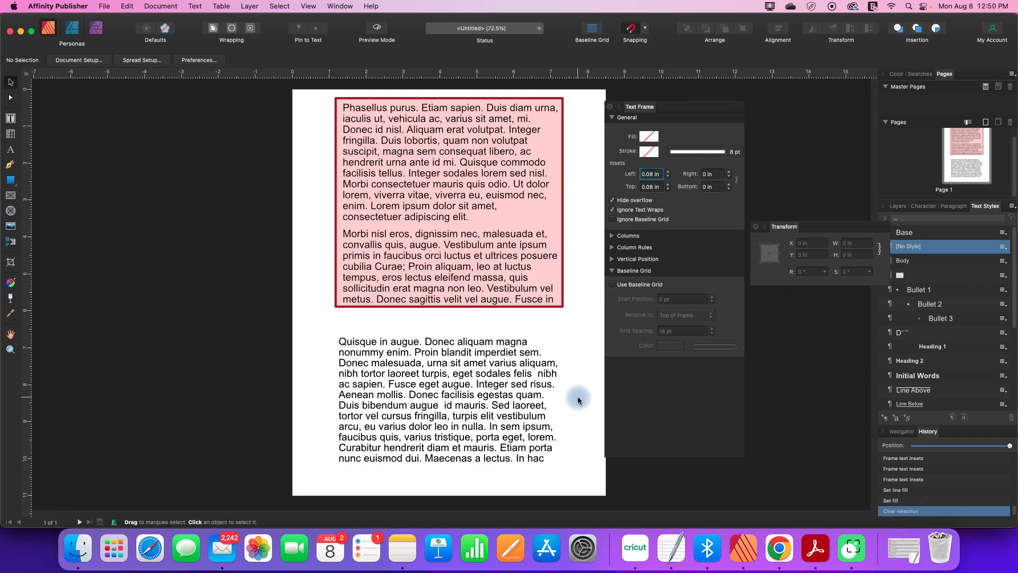